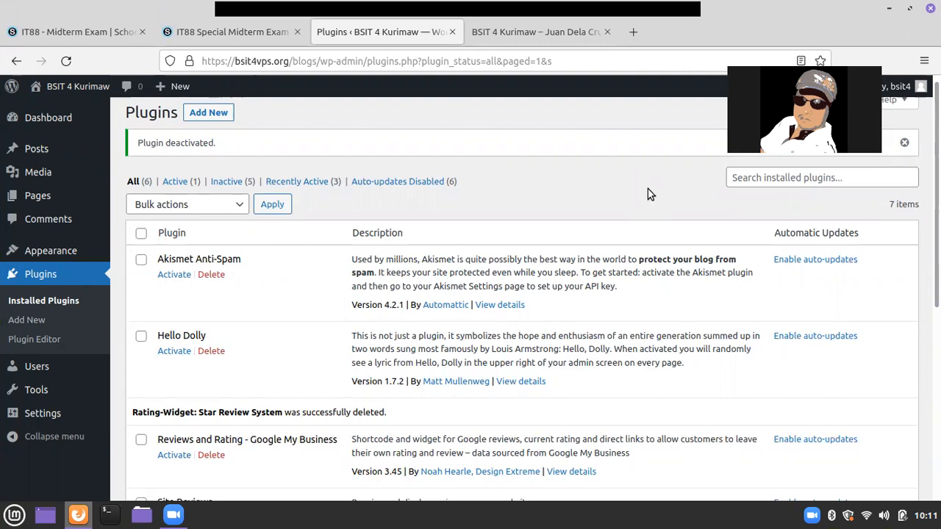
Go to the page for adding new plugins and search the plugin directory for "rate".
{"action": "scroll", "coordinate": [601, 163], "scroll_direction": "up", "scroll_amount": 1}
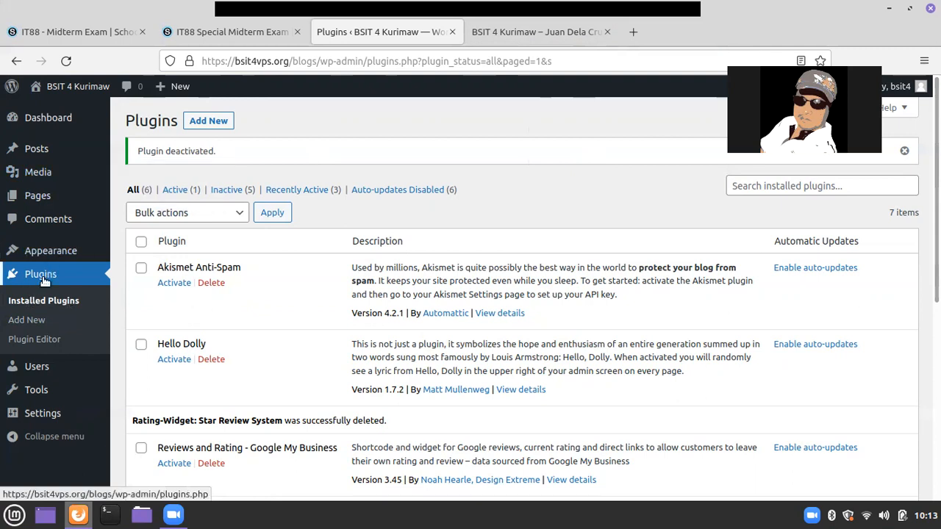
{"action": "left_click", "coordinate": [28, 321]}
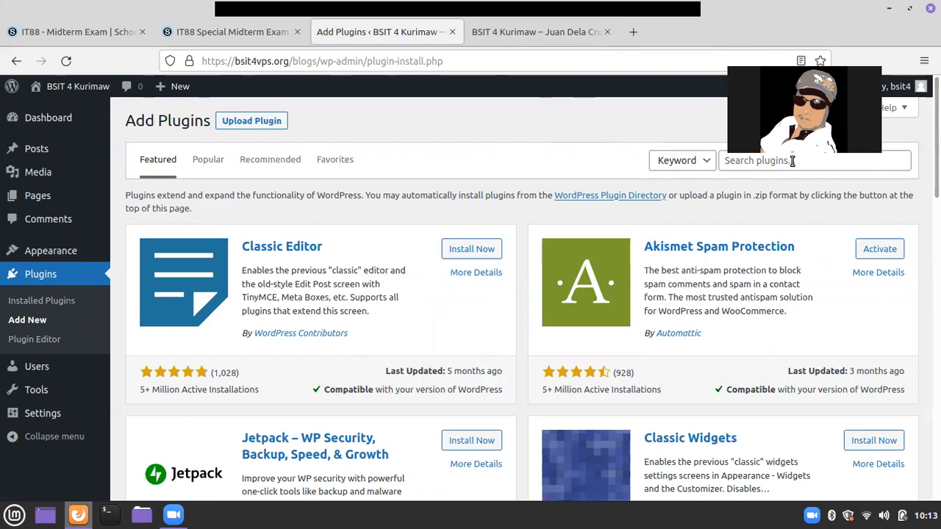
{"action": "left_click", "coordinate": [793, 161]}
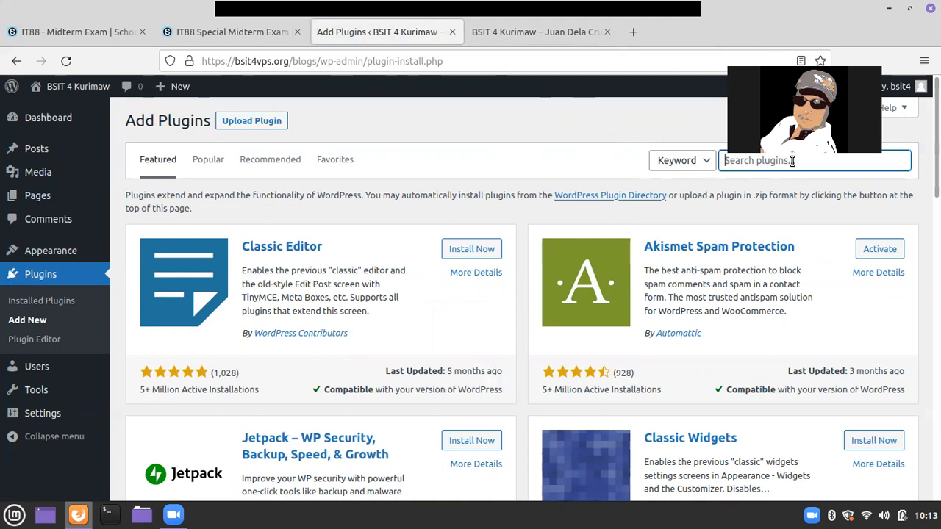
{"action": "type", "text": "ra"}
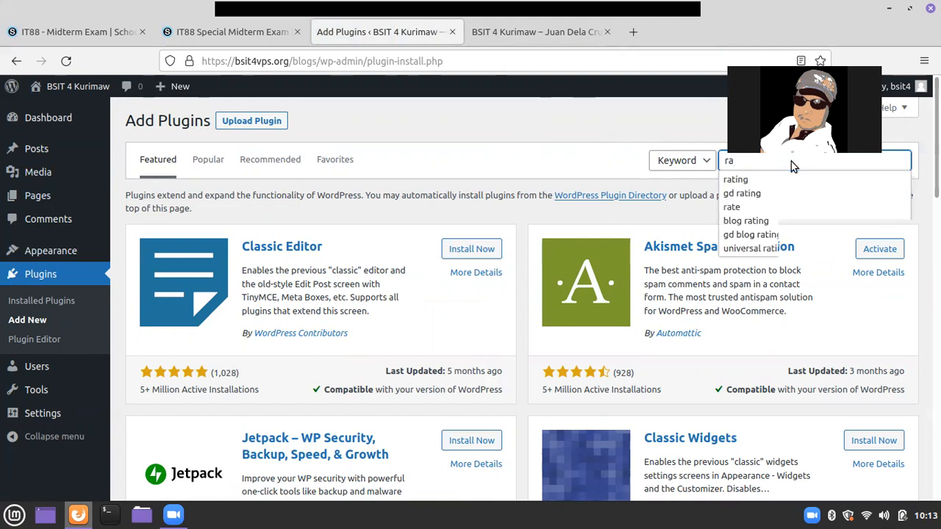
{"action": "type", "text": "te"}
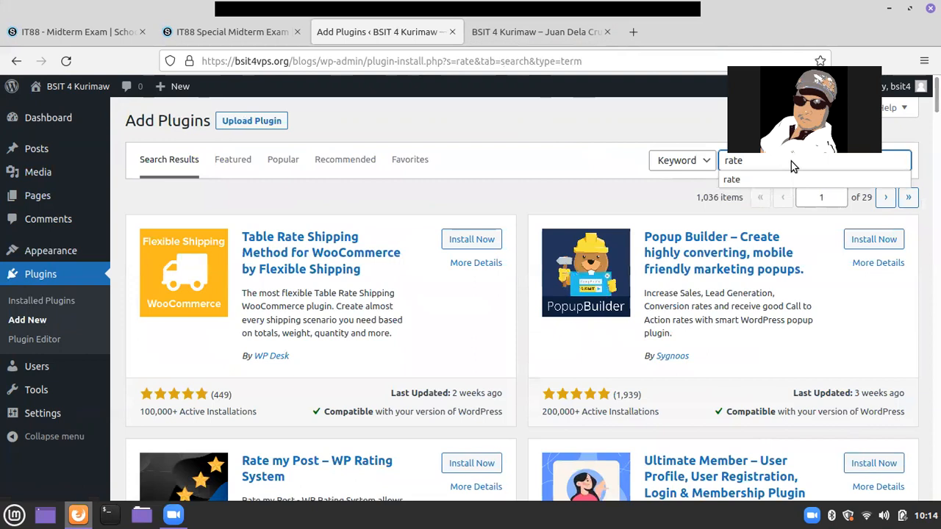
Search the plugin directory for "rate my site" instead.
{"action": "key", "text": "BackSpace"}
{"action": "key", "text": "BackSpace"}
{"action": "key", "text": "BackSpace"}
{"action": "key", "text": "BackSpace"}
{"action": "type", "text": "rat"}
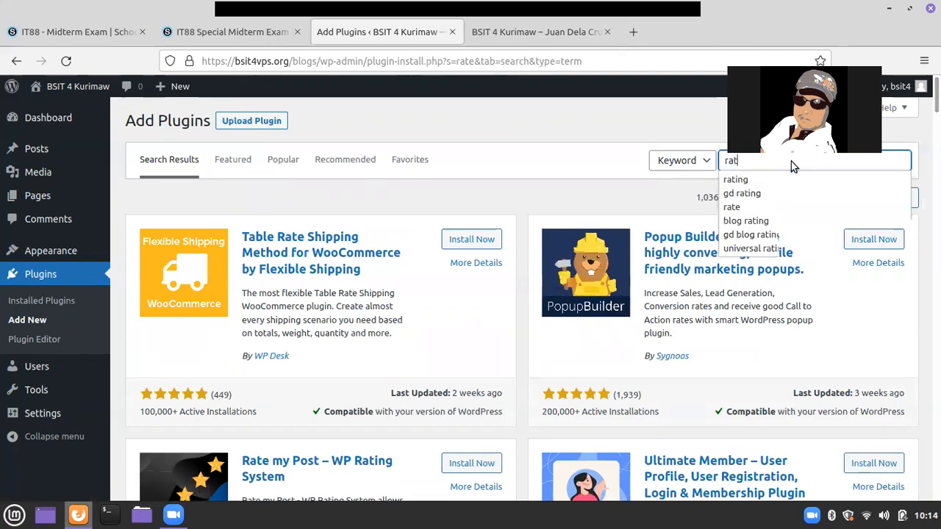
{"action": "type", "text": "e "}
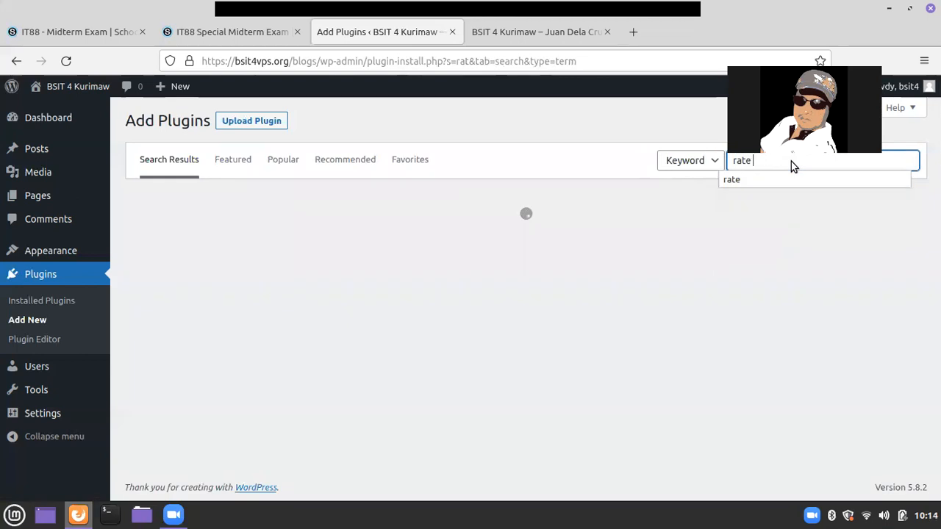
{"action": "type", "text": "my site"}
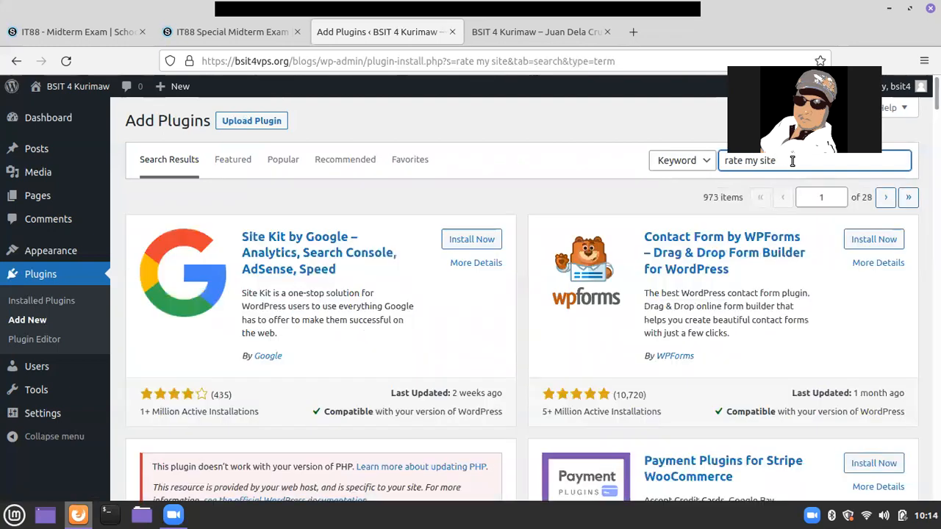
Replace the plugin search term with "rating".
{"action": "key", "text": "BackSpace"}
{"action": "key", "text": "BackSpace"}
{"action": "key", "text": "BackSpace"}
{"action": "key", "text": "BackSpace"}
{"action": "key", "text": "BackSpace"}
{"action": "key", "text": "BackSpace"}
{"action": "key", "text": "BackSpace"}
{"action": "key", "text": "BackSpace"}
{"action": "key", "text": "BackSpace"}
{"action": "key", "text": "BackSpace"}
{"action": "key", "text": "BackSpace"}
{"action": "key", "text": "BackSpace"}
{"action": "type", "text": "rating"}
{"action": "key", "text": "Escape"}
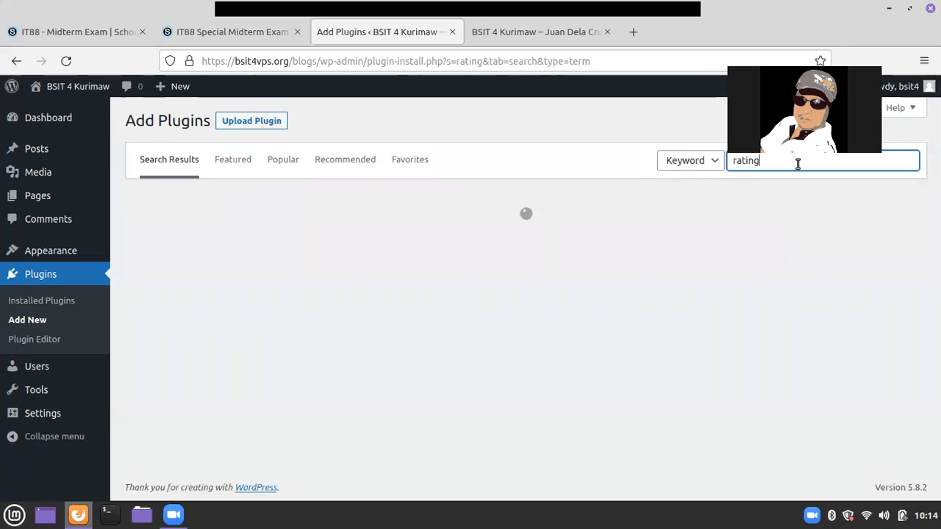
{"action": "left_click", "coordinate": [798, 163]}
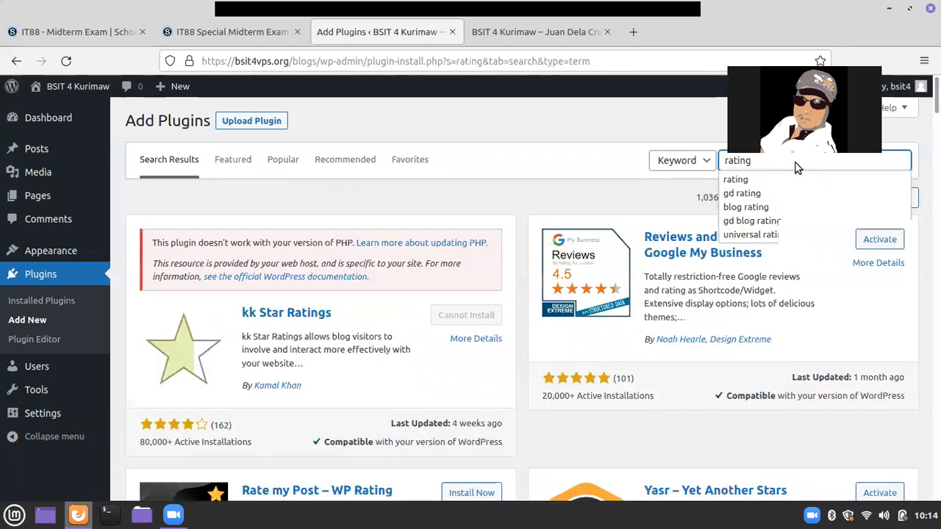
{"action": "left_click", "coordinate": [761, 180]}
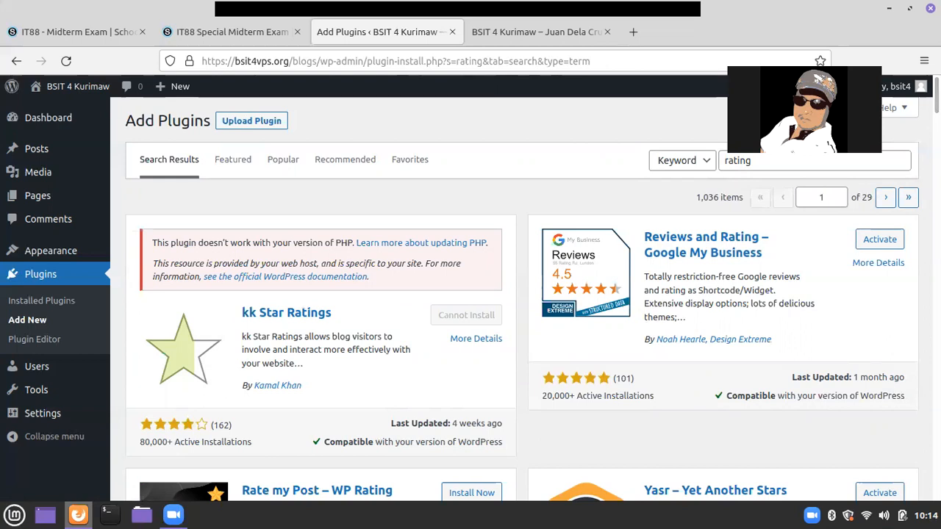
Install the Rating-Widget: Star Review System plugin from the search results and activate it.
{"action": "scroll", "coordinate": [522, 294], "scroll_direction": "down", "scroll_amount": 5}
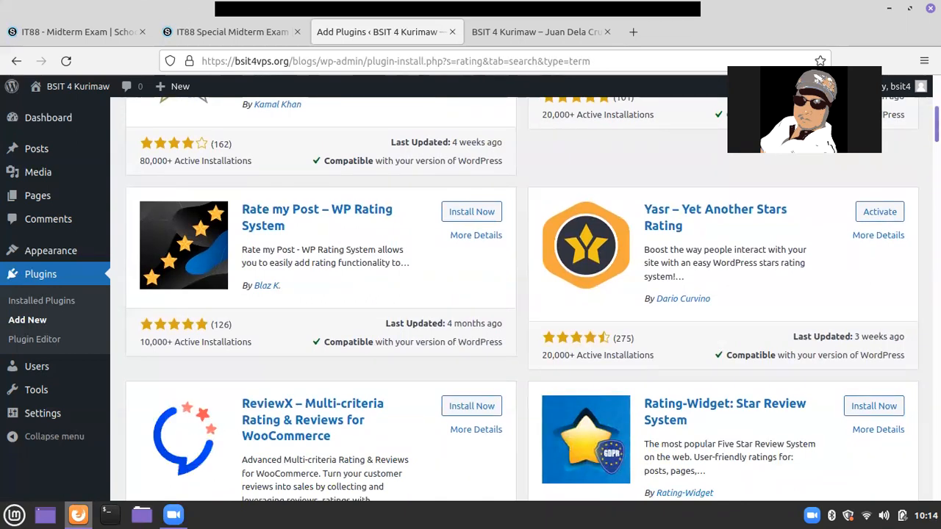
{"action": "scroll", "coordinate": [515, 294], "scroll_direction": "down", "scroll_amount": 2}
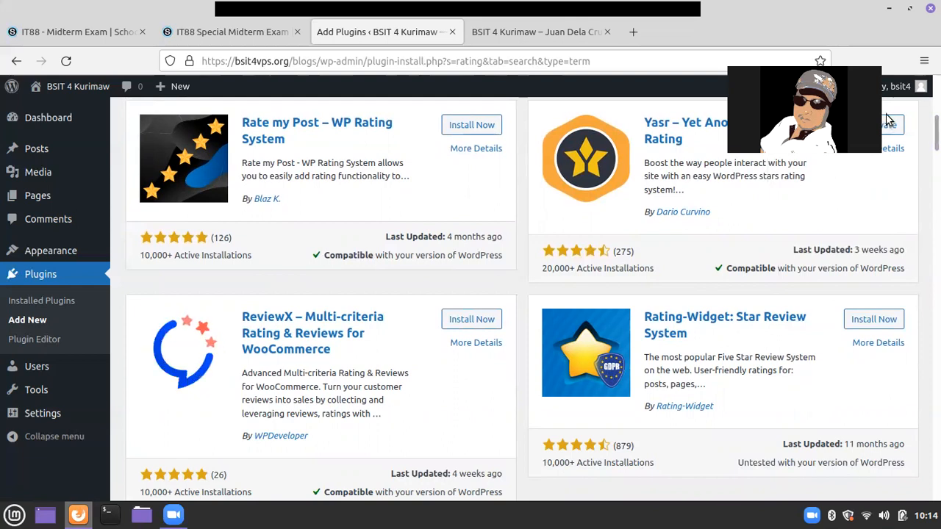
{"action": "scroll", "coordinate": [703, 257], "scroll_direction": "down", "scroll_amount": 1}
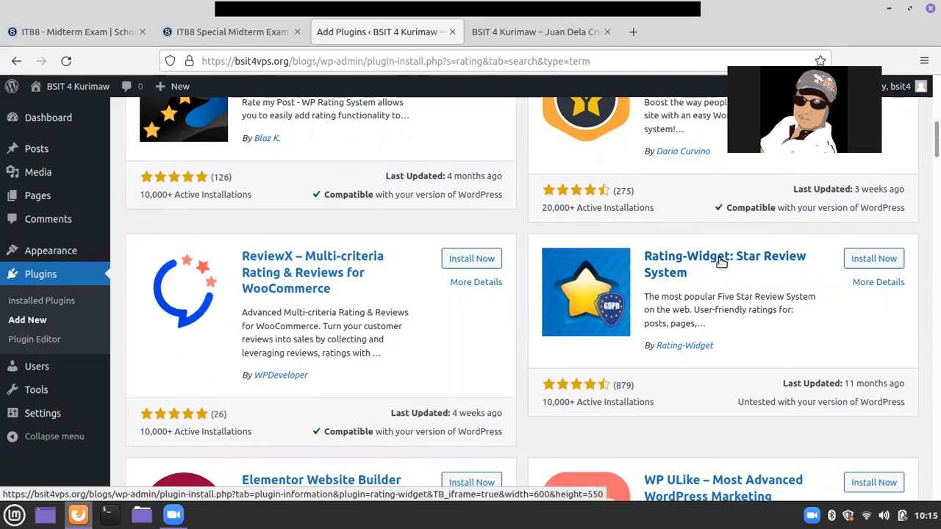
{"action": "left_click", "coordinate": [882, 263]}
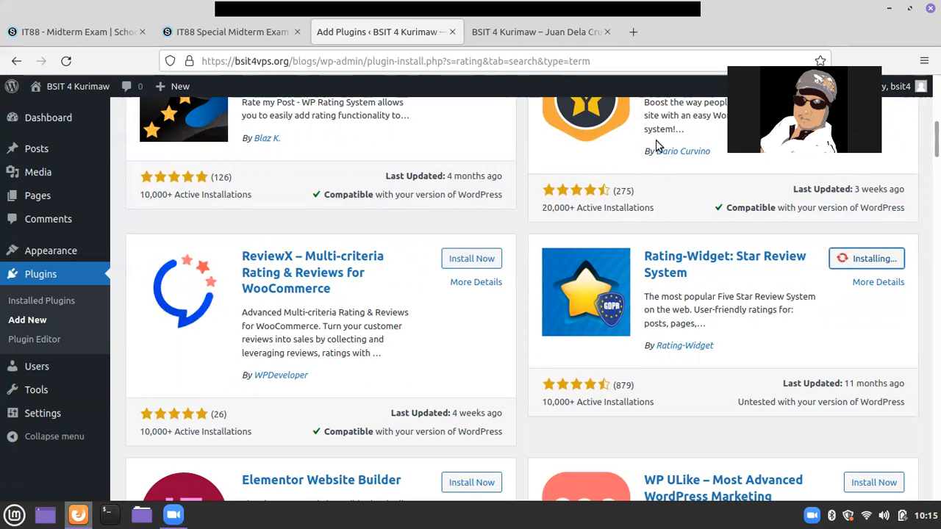
{"action": "left_click", "coordinate": [526, 33]}
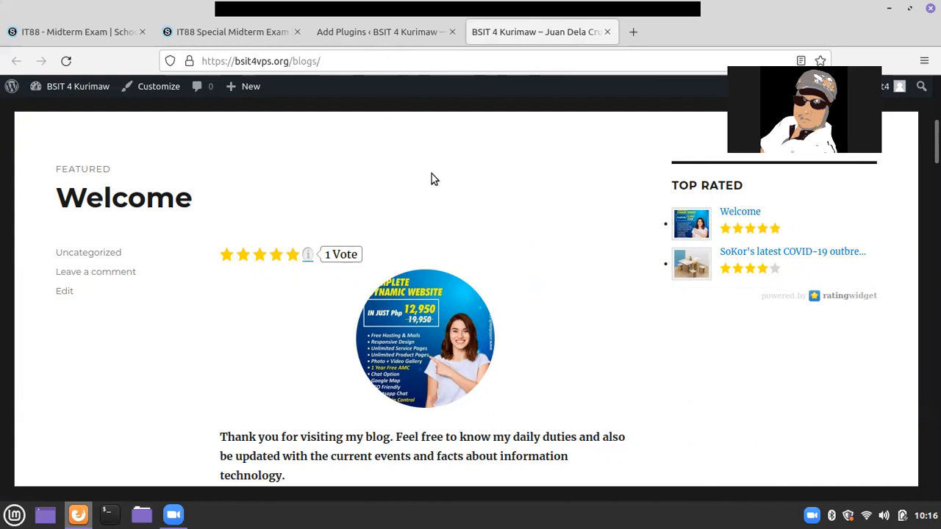
{"action": "left_click", "coordinate": [376, 39]}
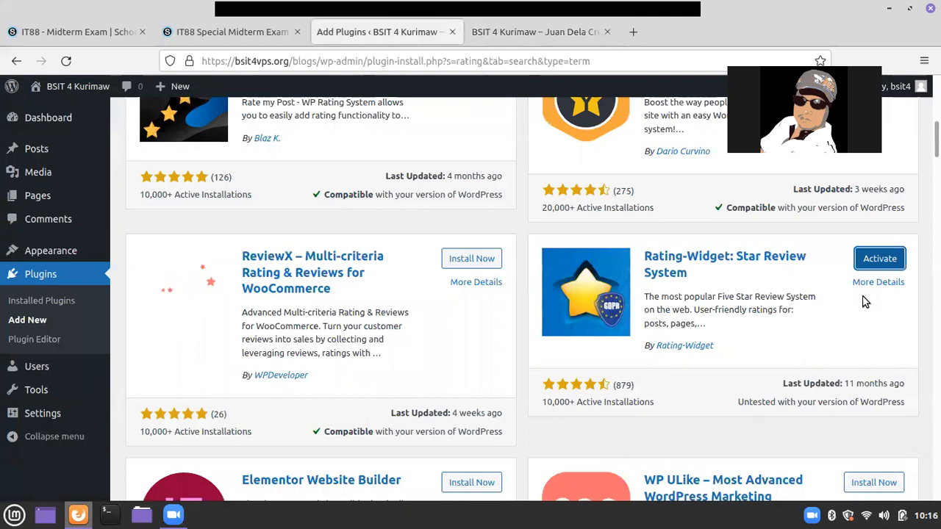
{"action": "left_click", "coordinate": [886, 262]}
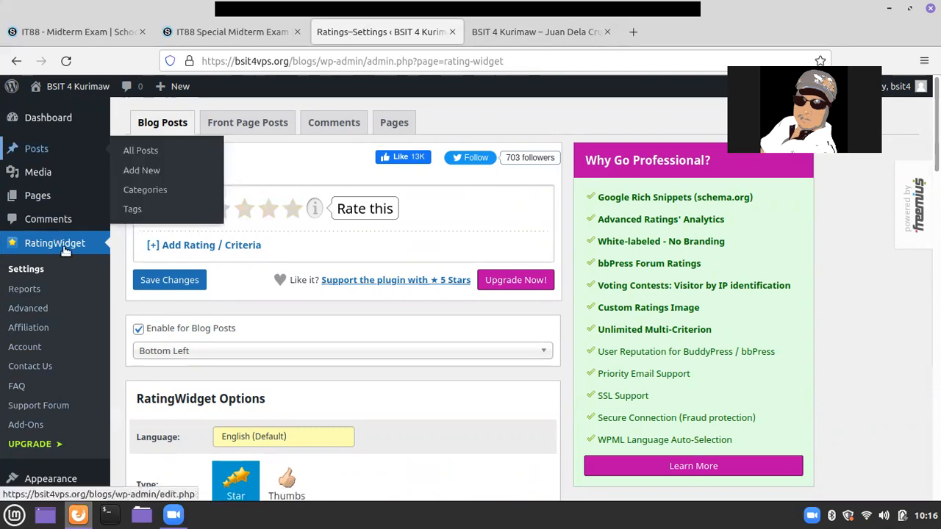
Open the site's Widgets page and look at the existing Top Rated list on the blog's front page.
{"action": "scroll", "coordinate": [73, 412], "scroll_direction": "down", "scroll_amount": 1}
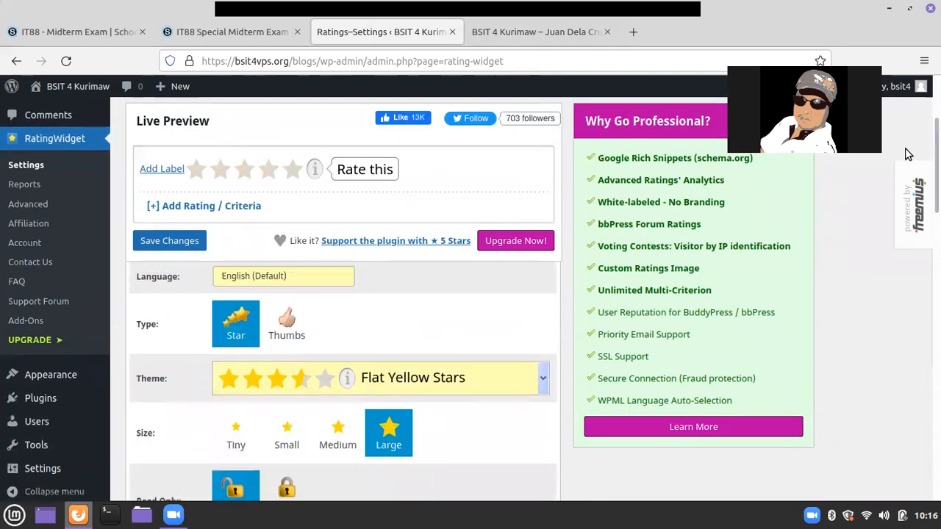
{"action": "mouse_move", "coordinate": [74, 377]}
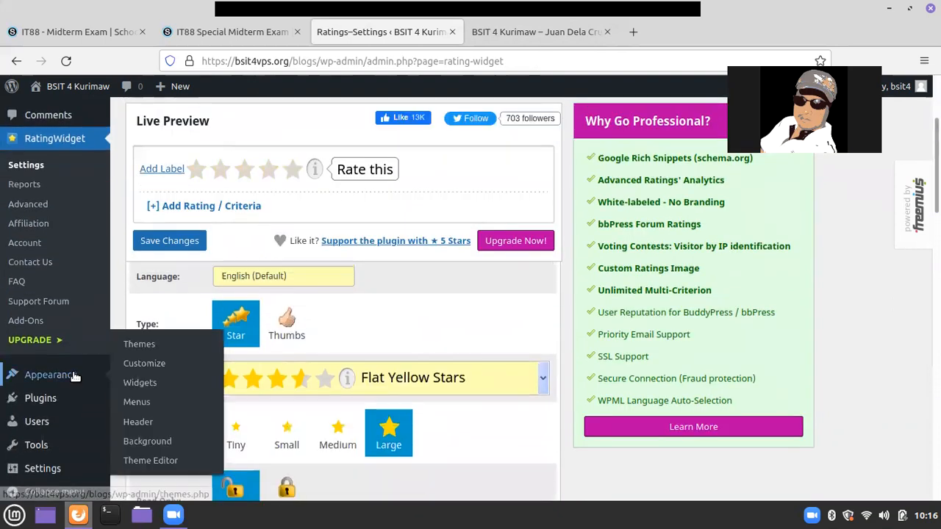
{"action": "left_click", "coordinate": [144, 387]}
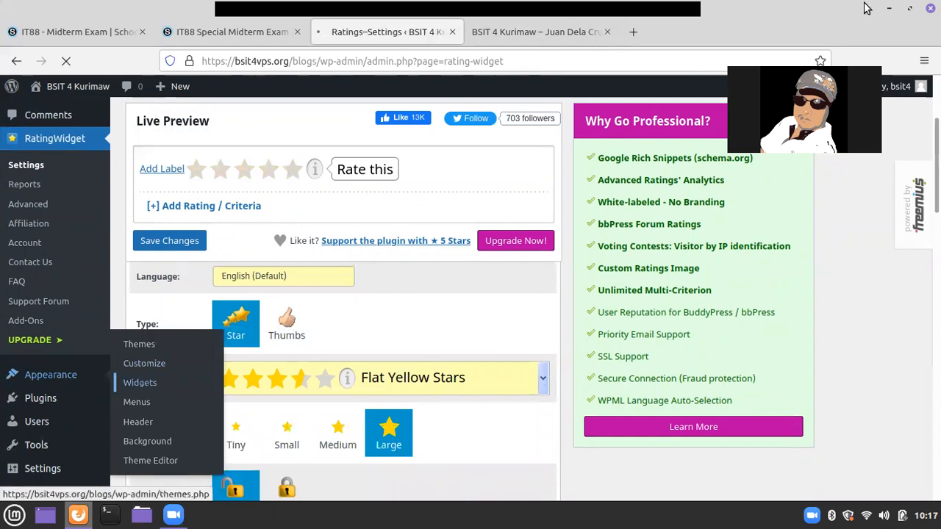
{"action": "left_click", "coordinate": [569, 38]}
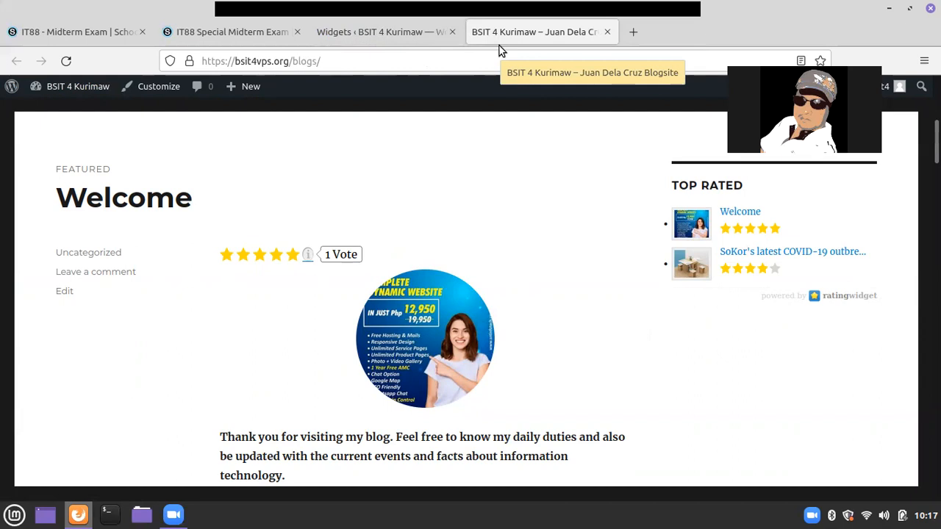
{"action": "left_click", "coordinate": [364, 35]}
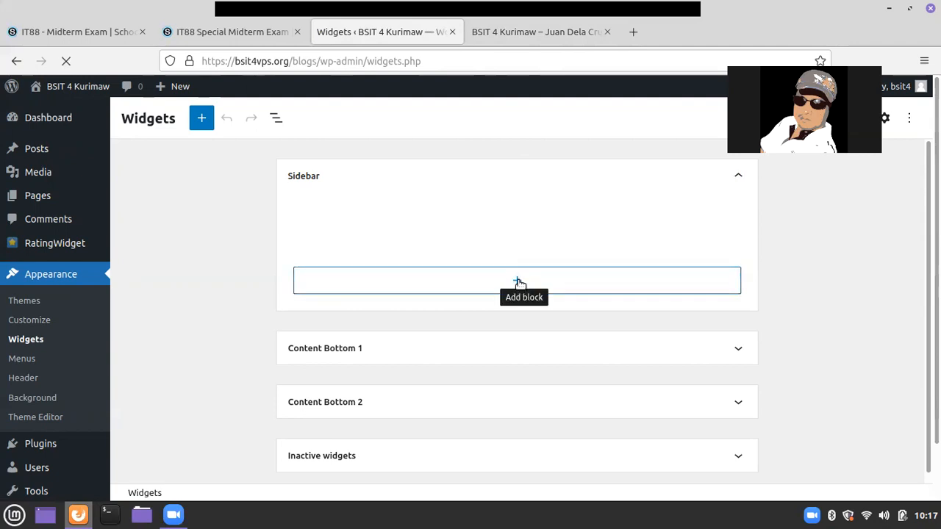
Find the Rating-Widget: Top Rated block by searching for "rate" and add it to the Sidebar area.
{"action": "left_click", "coordinate": [519, 283]}
{"action": "left_click_drag", "start_coordinate": [928, 294], "coordinate": [928, 299]}
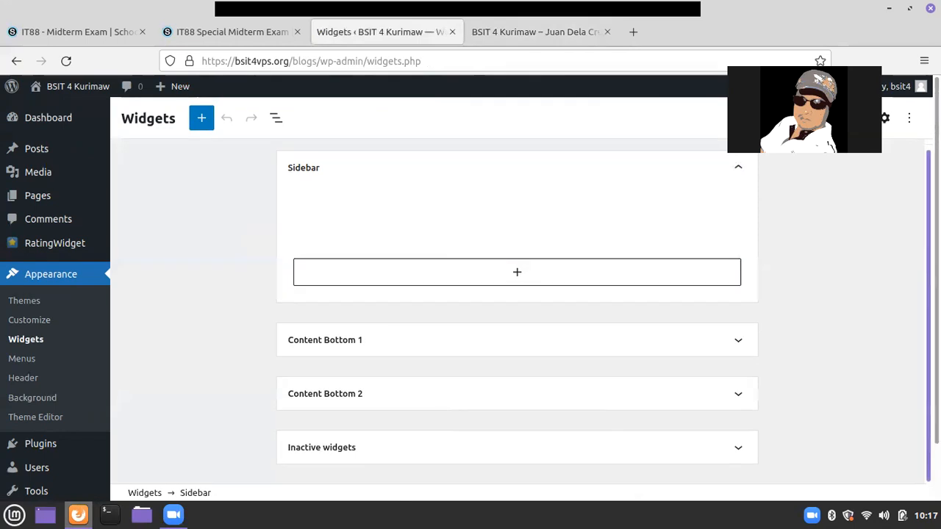
{"action": "left_click", "coordinate": [527, 278]}
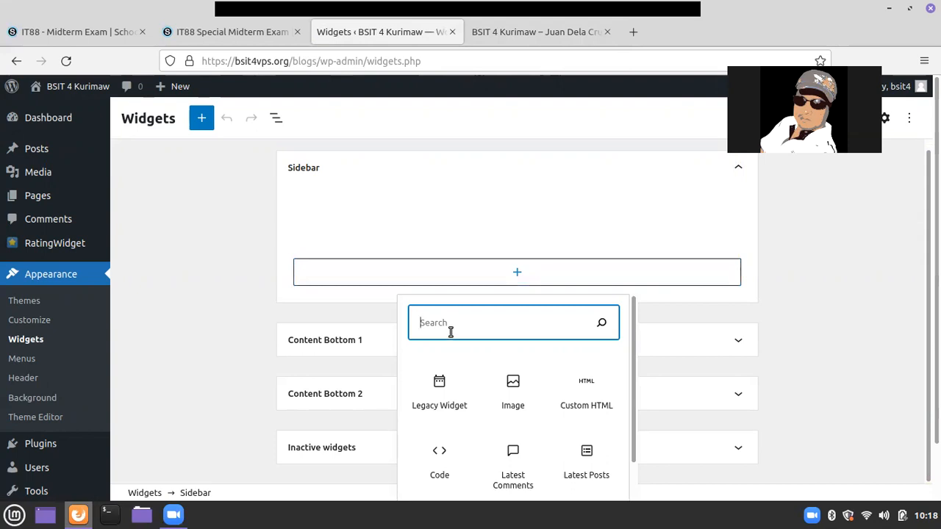
{"action": "type", "text": "rate"}
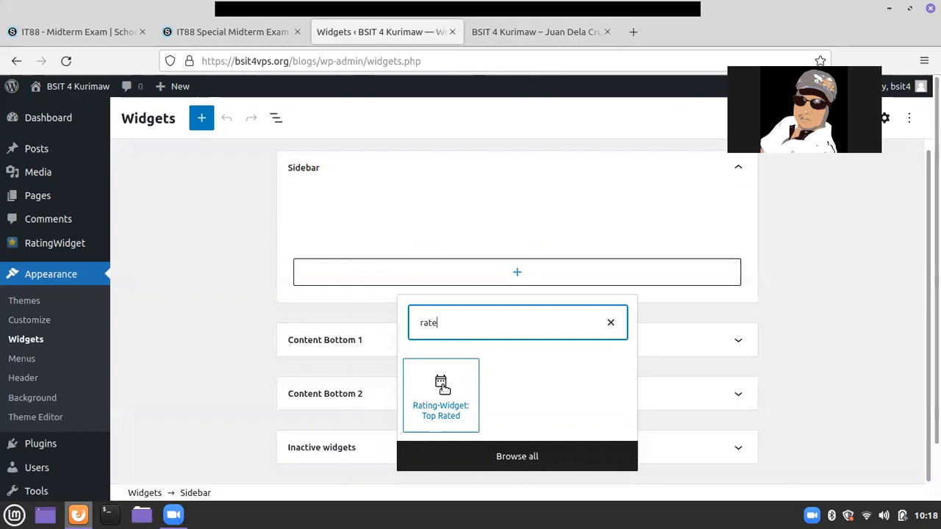
{"action": "left_click", "coordinate": [442, 404]}
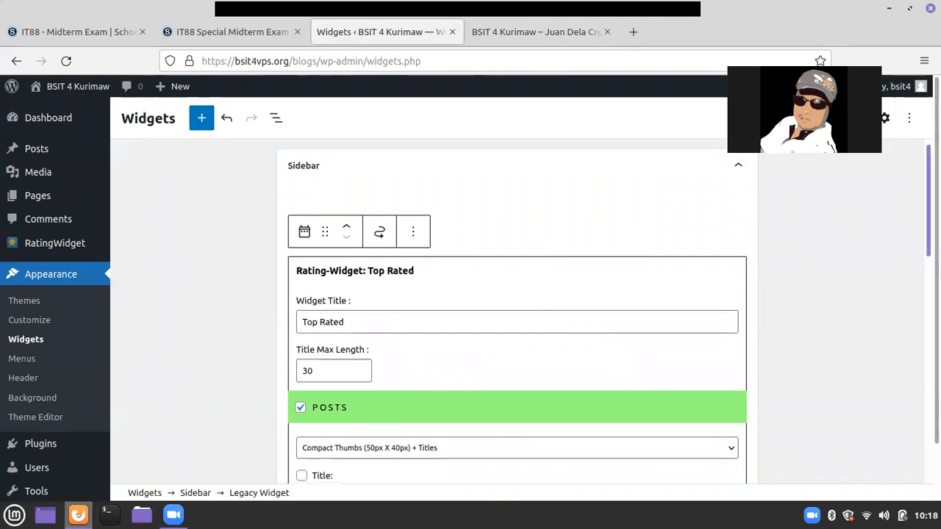
Change the Top Rated widget's title to "Top Rated Articles".
{"action": "scroll", "coordinate": [378, 168], "scroll_direction": "down", "scroll_amount": 2}
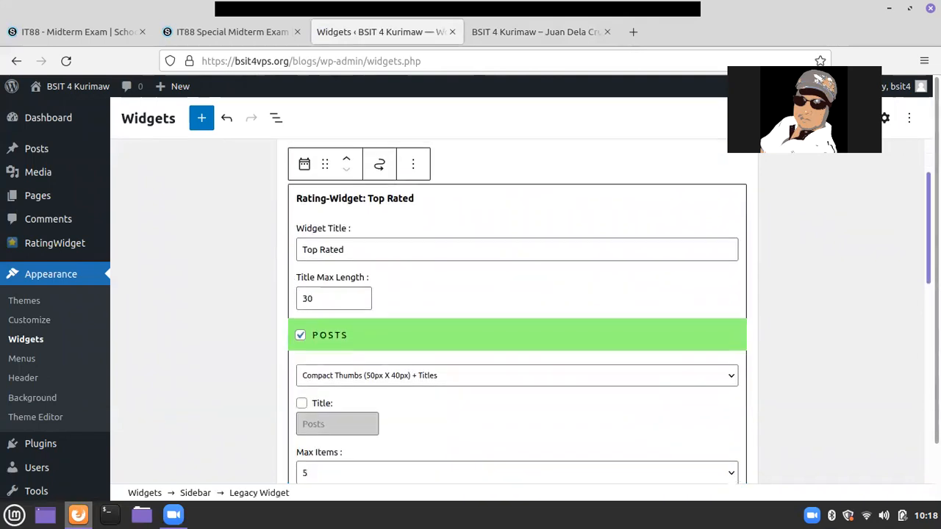
{"action": "left_click", "coordinate": [361, 252]}
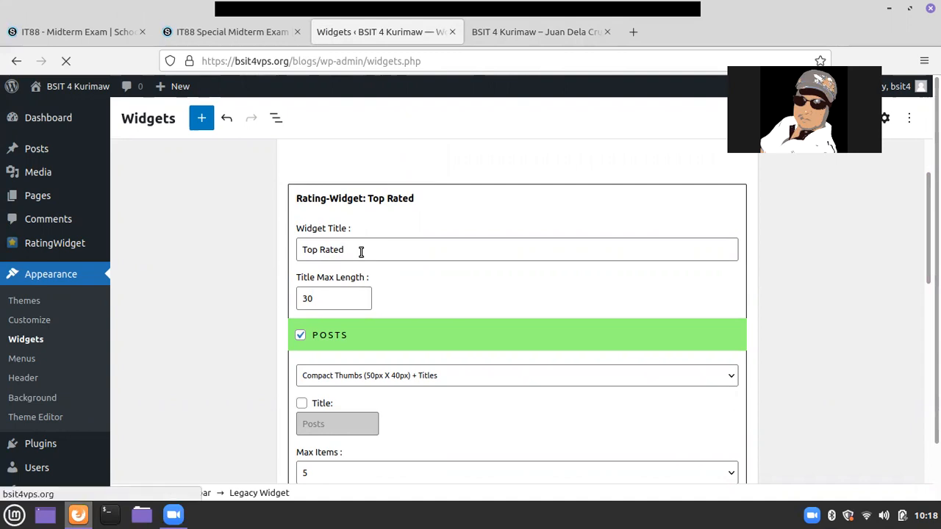
{"action": "type", "text": "Articles"}
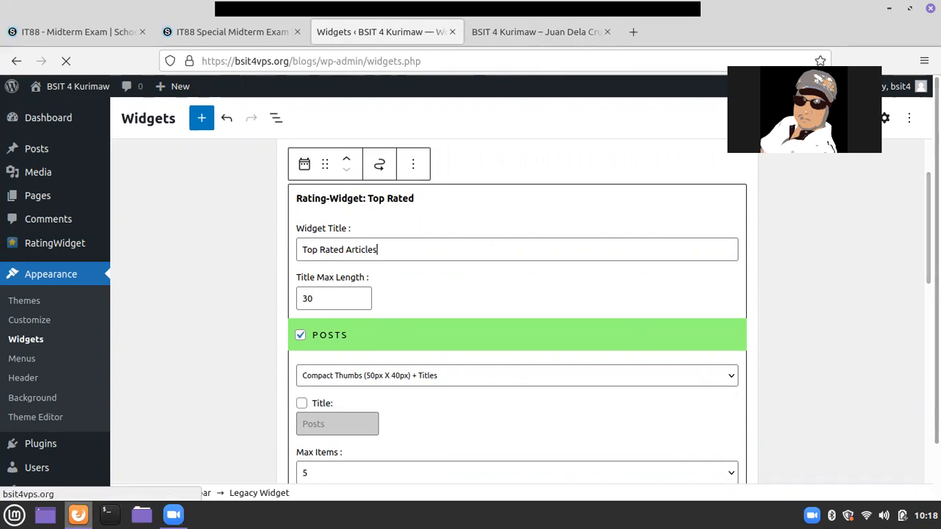
Review the Top Rated widget's posts, pages and comments settings, including the available Max Items choices.
{"action": "scroll", "coordinate": [517, 309], "scroll_direction": "down", "scroll_amount": 5}
{"action": "scroll", "coordinate": [517, 309], "scroll_direction": "down", "scroll_amount": 3}
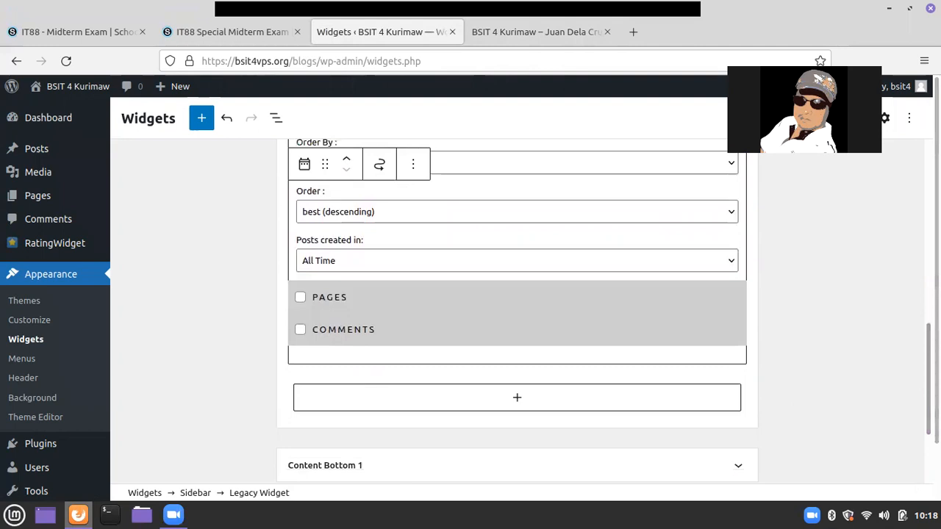
{"action": "scroll", "coordinate": [517, 309], "scroll_direction": "up", "scroll_amount": 3}
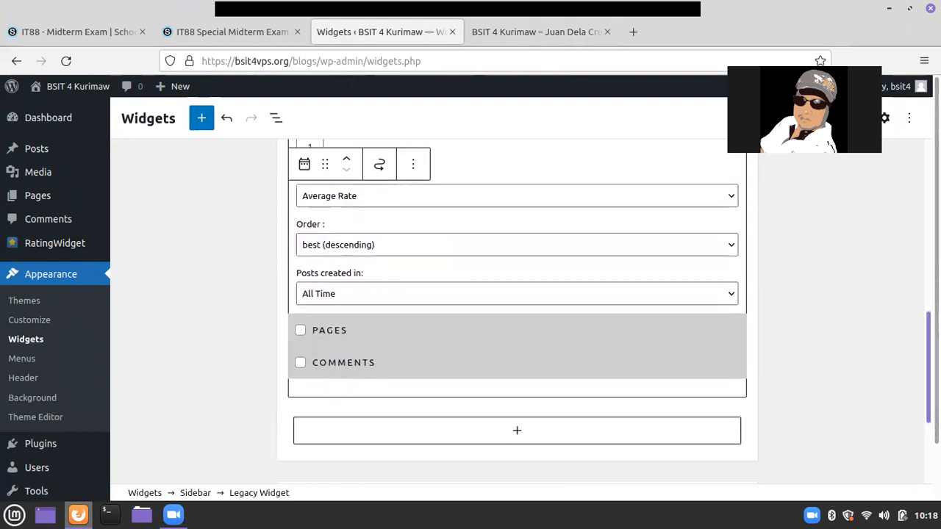
{"action": "left_click_drag", "start_coordinate": [926, 325], "coordinate": [923, 184]}
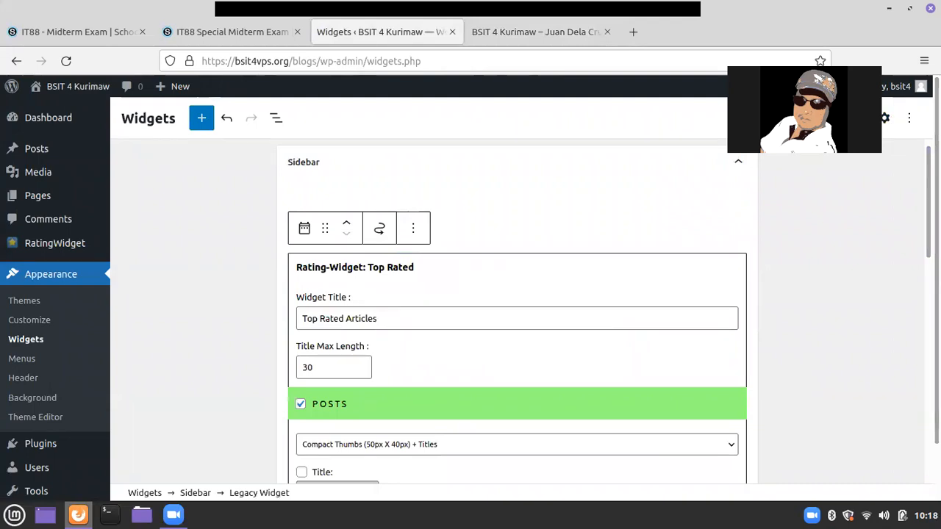
{"action": "scroll", "coordinate": [517, 308], "scroll_direction": "down", "scroll_amount": 1}
{"action": "scroll", "coordinate": [320, 301], "scroll_direction": "down", "scroll_amount": 3}
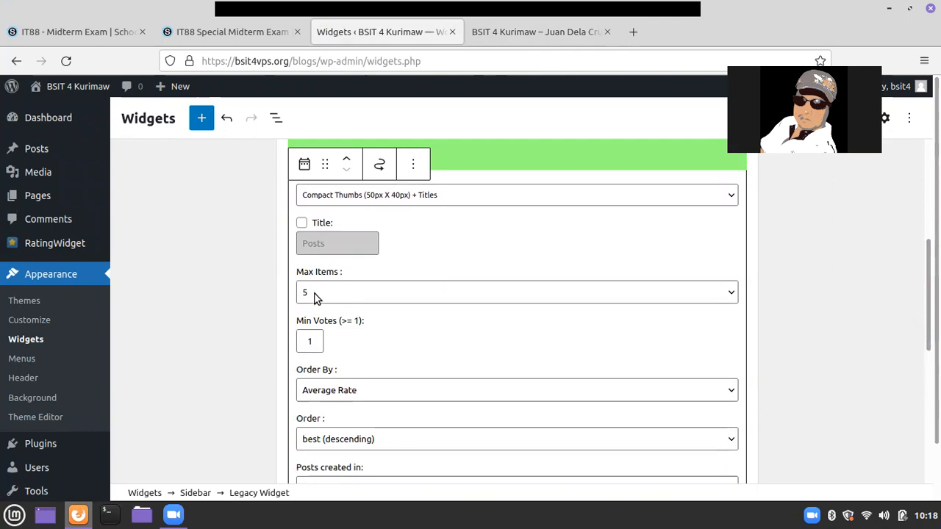
{"action": "left_click", "coordinate": [325, 291]}
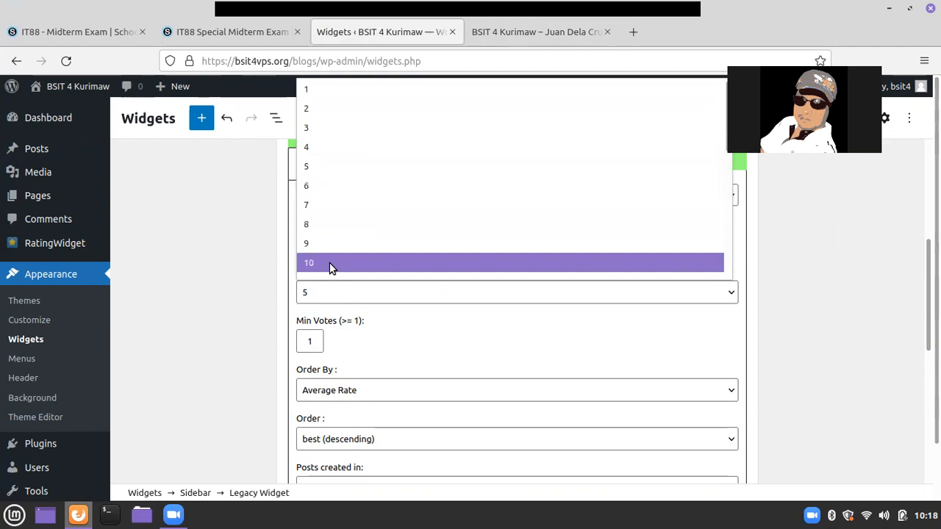
{"action": "left_click", "coordinate": [239, 269]}
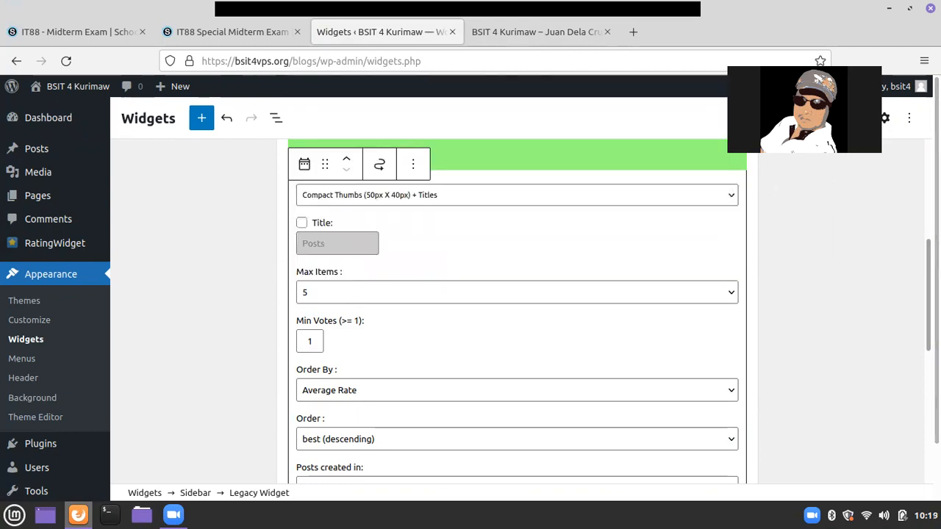
Compare the star ratings on the blog's Welcome and SoKor COVID-19 posts with the Top Rated list on the front page.
{"action": "left_click", "coordinate": [523, 32]}
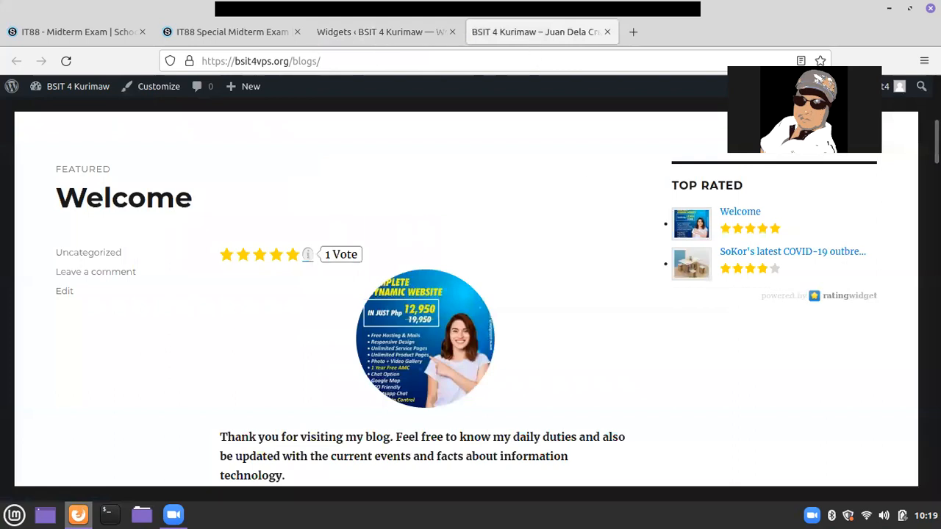
{"action": "scroll", "coordinate": [470, 302], "scroll_direction": "up", "scroll_amount": 1}
{"action": "scroll", "coordinate": [470, 302], "scroll_direction": "down", "scroll_amount": 2}
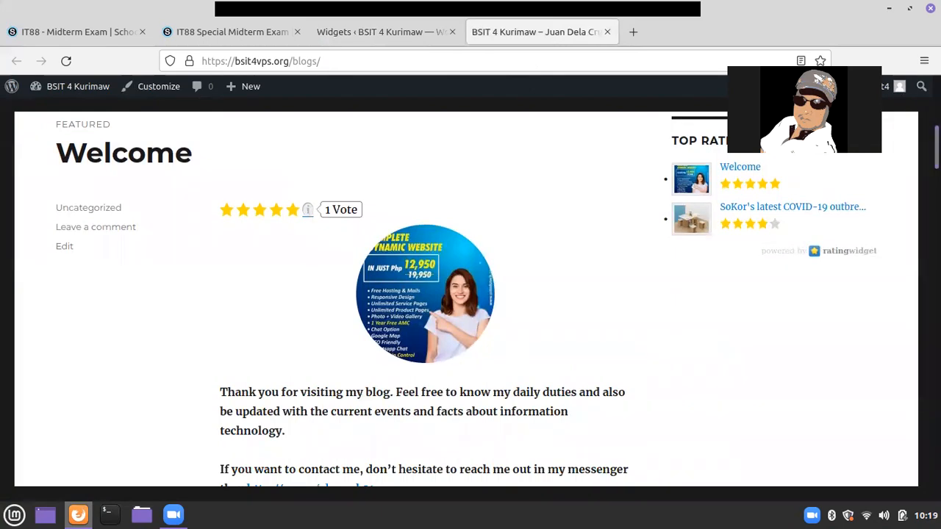
{"action": "scroll", "coordinate": [471, 302], "scroll_direction": "up", "scroll_amount": 3}
{"action": "scroll", "coordinate": [470, 302], "scroll_direction": "down", "scroll_amount": 4}
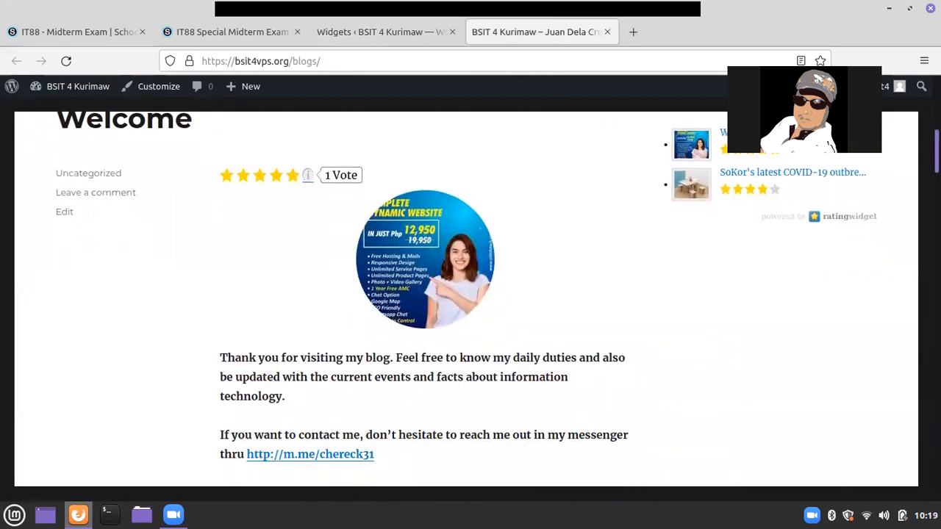
{"action": "scroll", "coordinate": [470, 302], "scroll_direction": "up", "scroll_amount": 1}
{"action": "scroll", "coordinate": [471, 302], "scroll_direction": "up", "scroll_amount": 1}
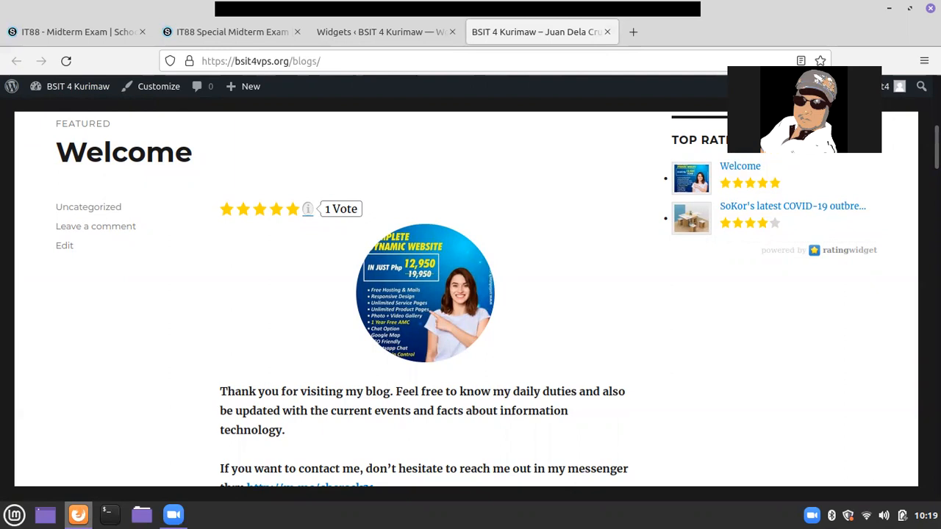
{"action": "scroll", "coordinate": [471, 294], "scroll_direction": "down", "scroll_amount": 1}
{"action": "scroll", "coordinate": [471, 294], "scroll_direction": "up", "scroll_amount": 1}
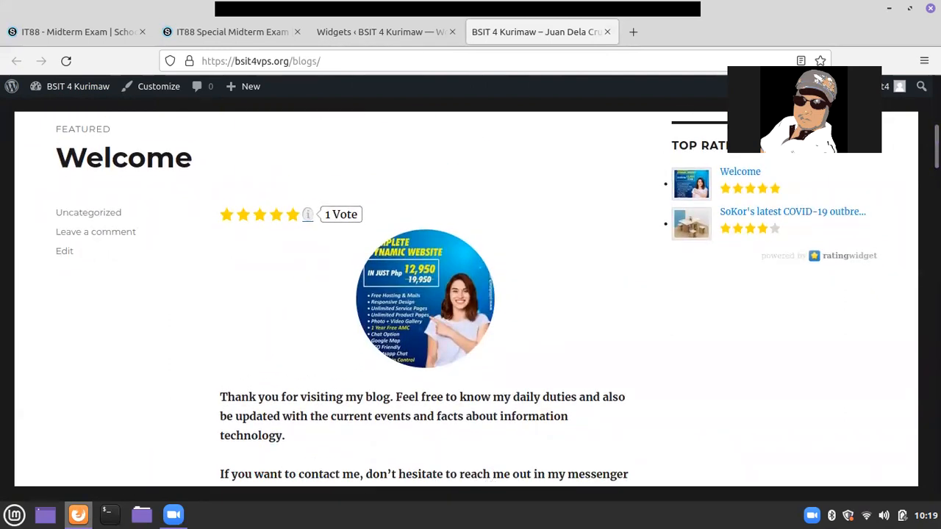
{"action": "scroll", "coordinate": [470, 294], "scroll_direction": "down", "scroll_amount": 10}
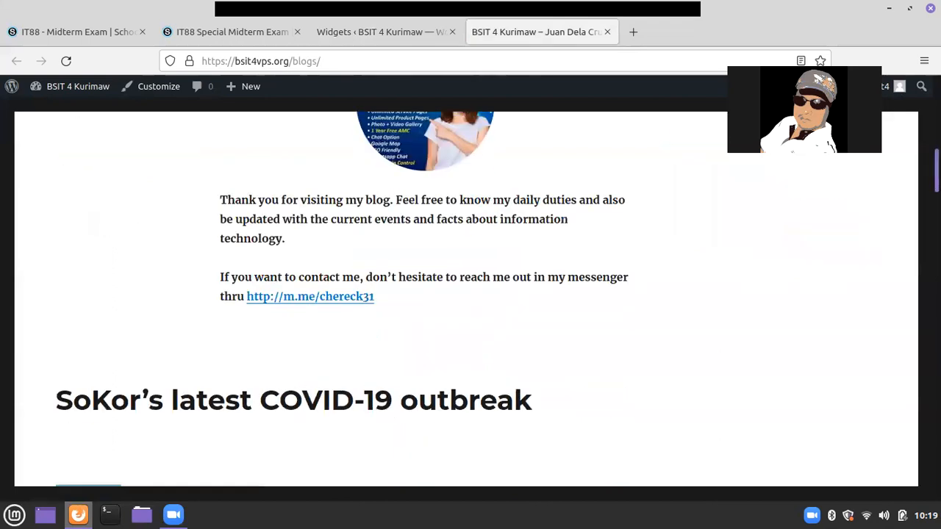
{"action": "scroll", "coordinate": [471, 294], "scroll_direction": "up", "scroll_amount": 4}
{"action": "scroll", "coordinate": [471, 294], "scroll_direction": "down", "scroll_amount": 1}
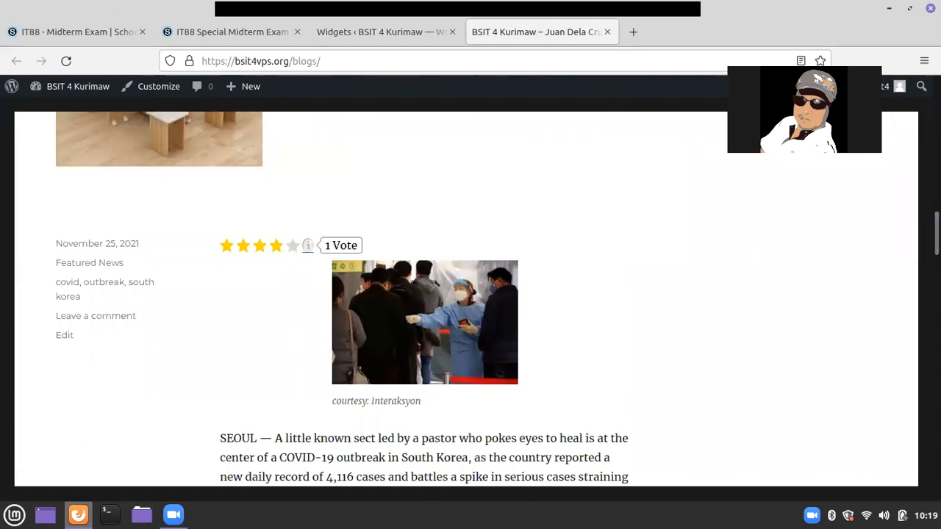
{"action": "scroll", "coordinate": [471, 294], "scroll_direction": "up", "scroll_amount": 10}
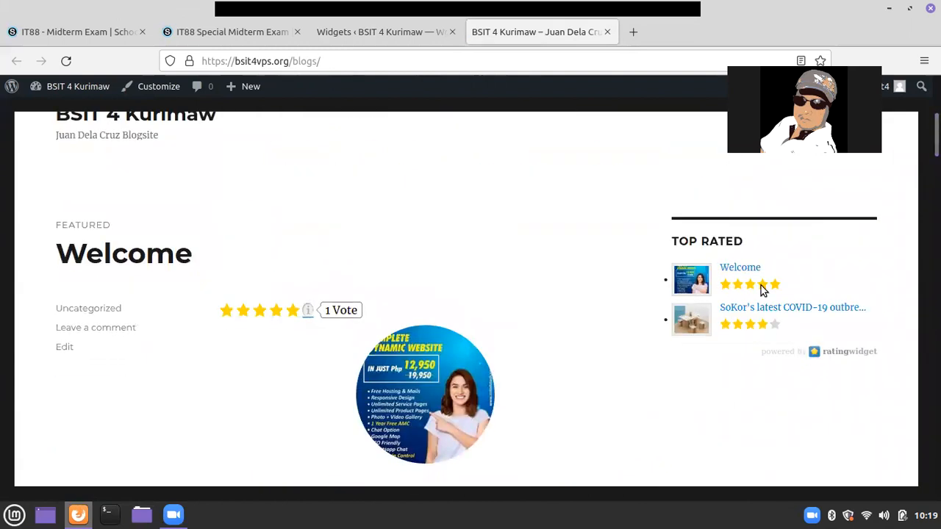
Rate the Welcome post three stars (Average) and reload the blog to check the Top Rated lists.
{"action": "left_click_drag", "start_coordinate": [938, 140], "coordinate": [938, 155]}
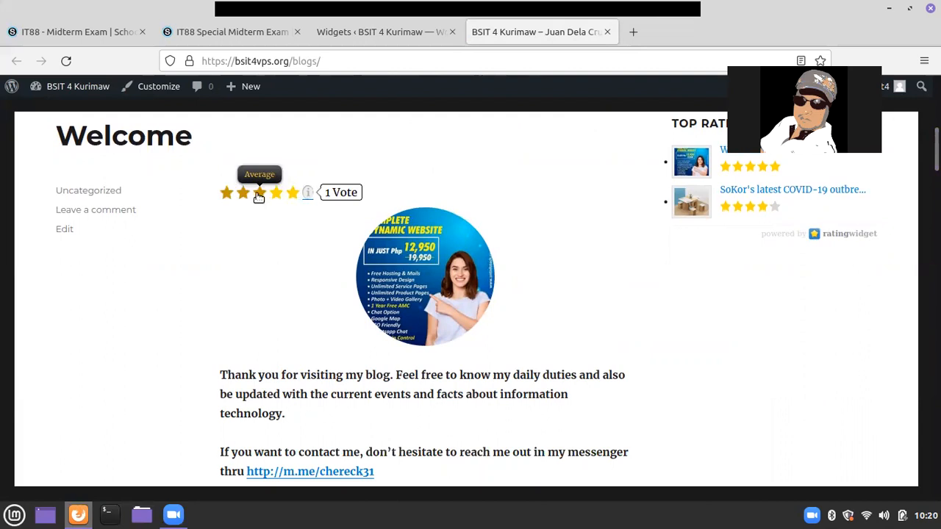
{"action": "mouse_move", "coordinate": [338, 198]}
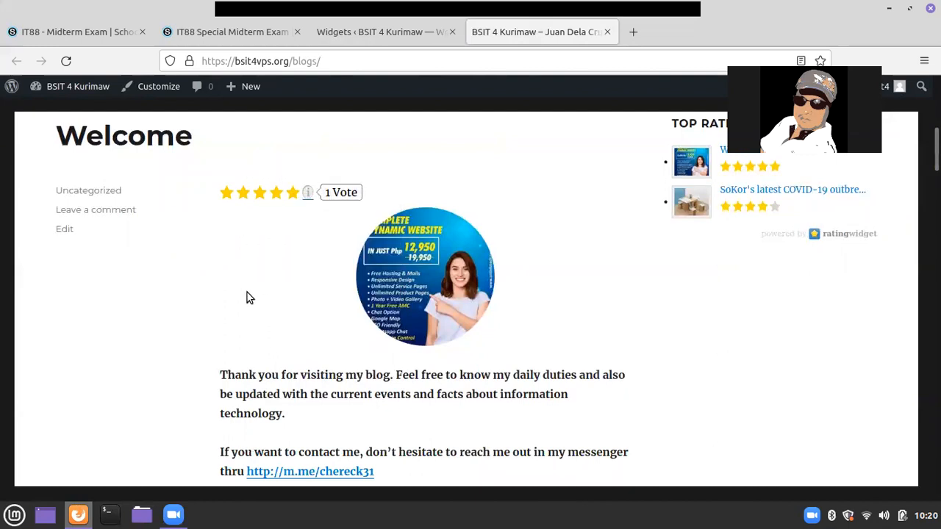
{"action": "left_click", "coordinate": [259, 194]}
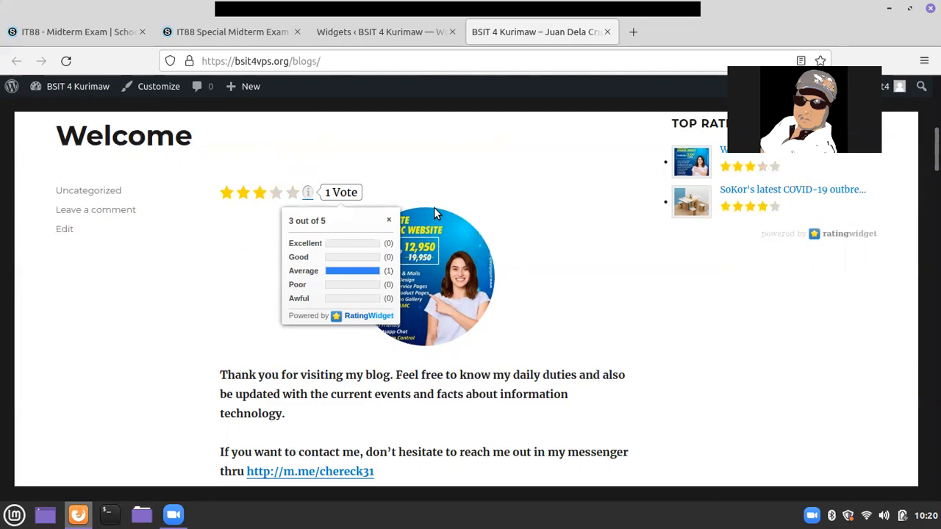
{"action": "left_click", "coordinate": [68, 62]}
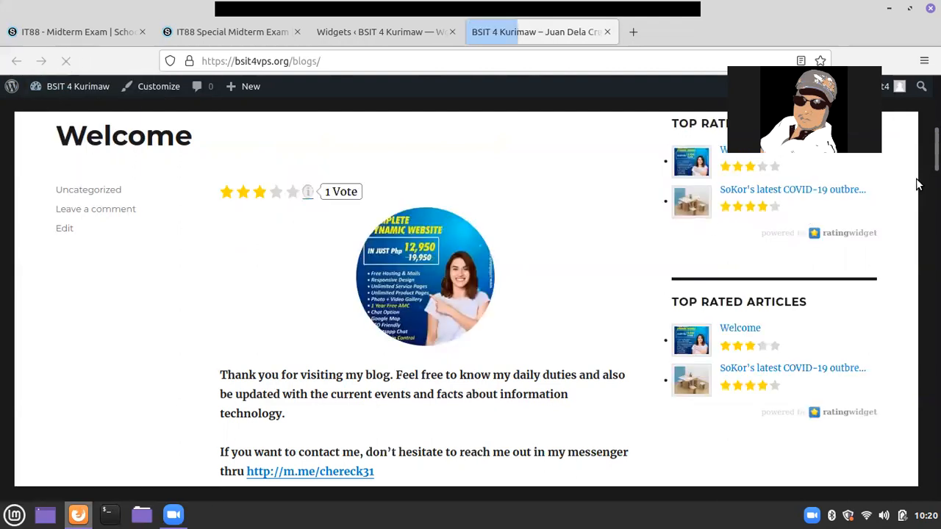
{"action": "scroll", "coordinate": [470, 294], "scroll_direction": "down", "scroll_amount": 3}
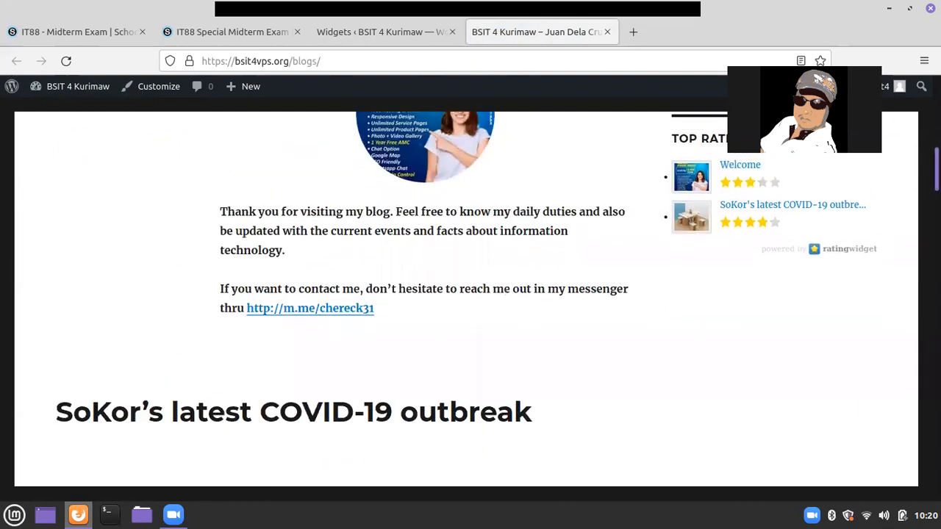